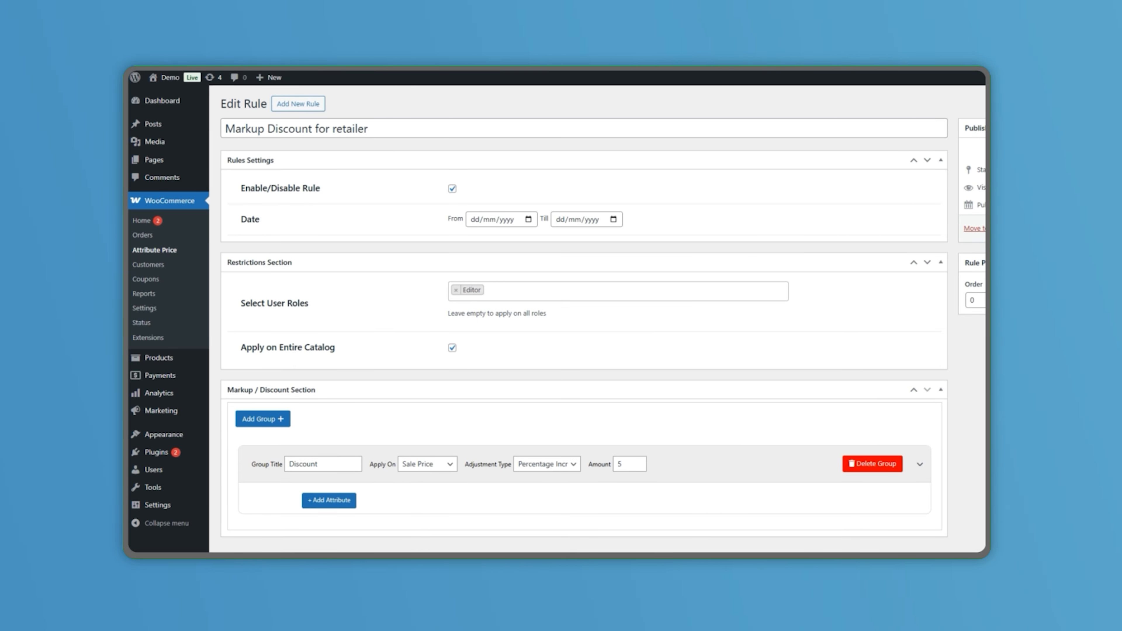
mouse_move(185, 359)
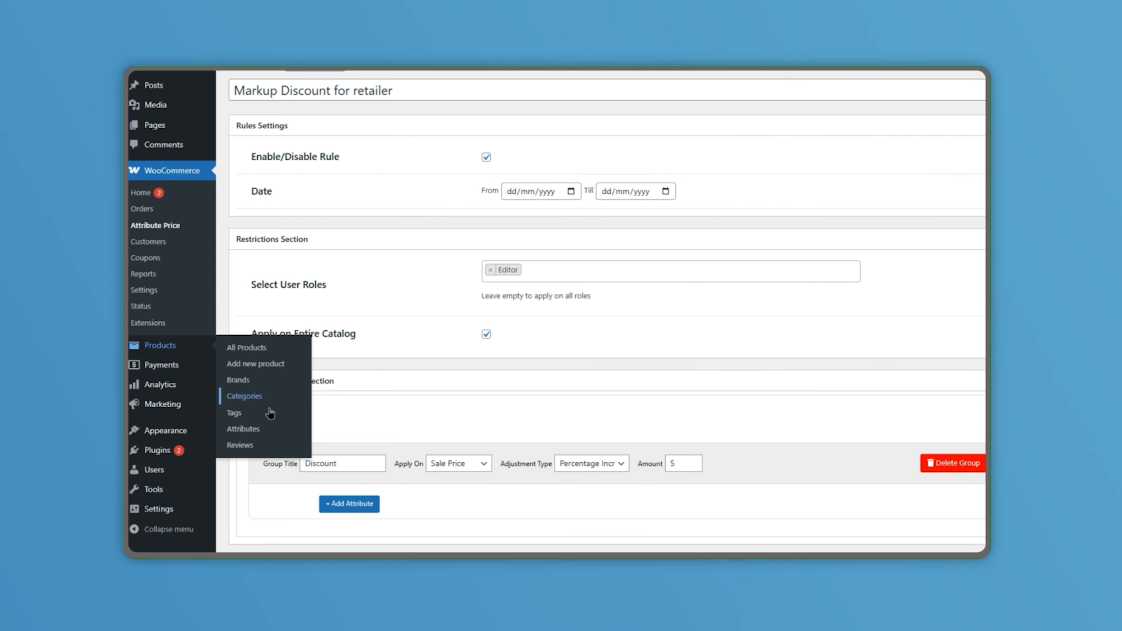
left_click(283, 433)
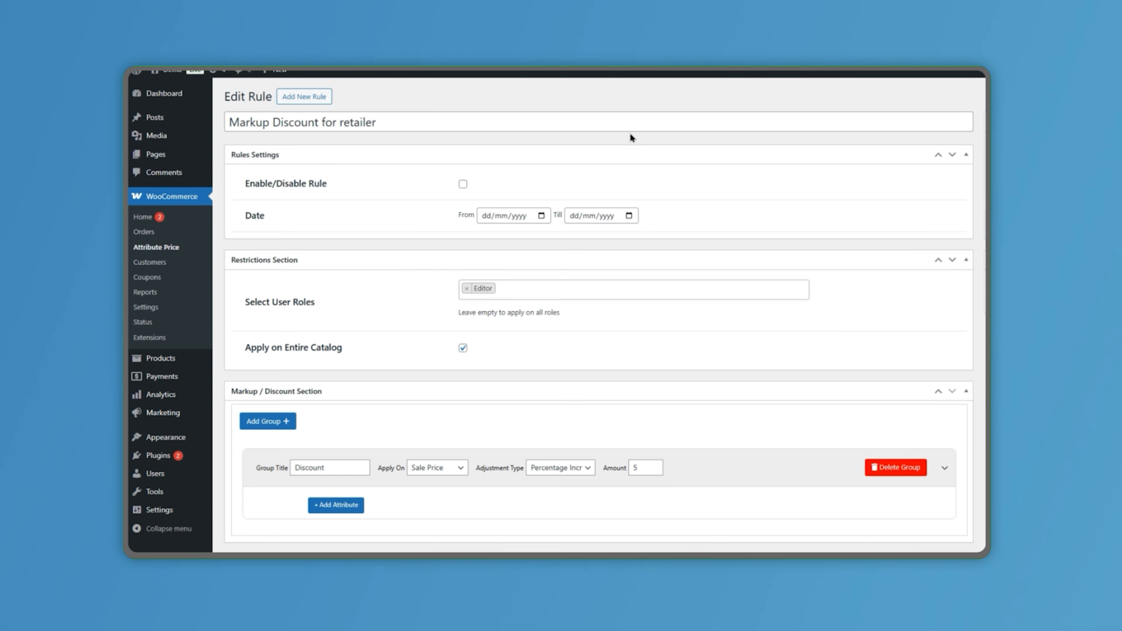
Set the date range of the "Markup Discount for retailer" rule from 28/02/2025 till 27/02/2025.
left_click(632, 124)
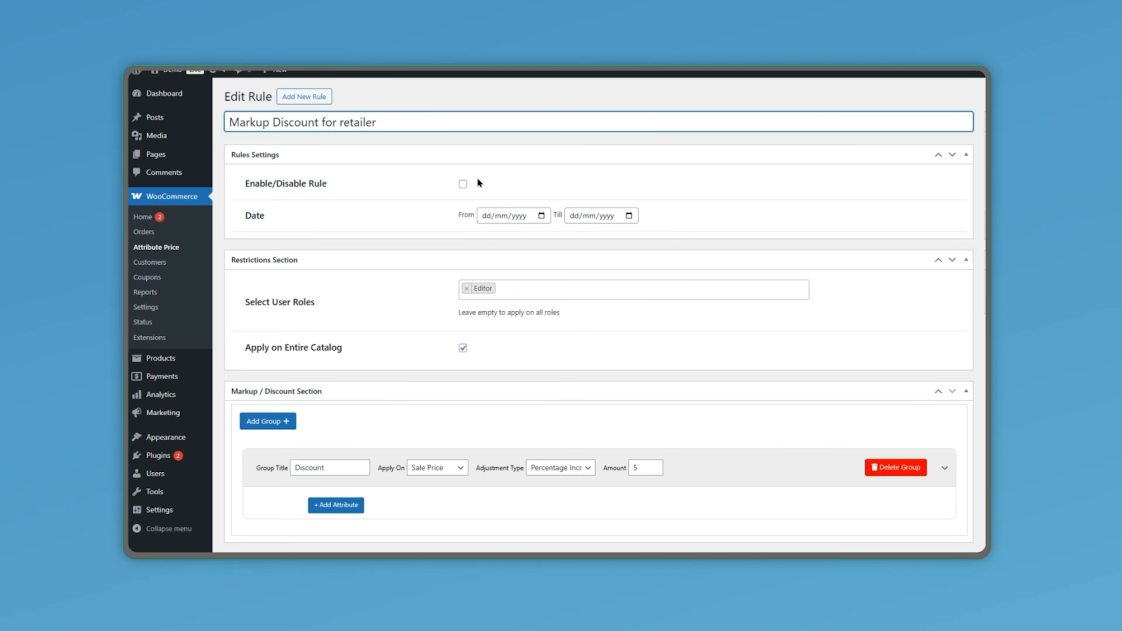
left_click(462, 184)
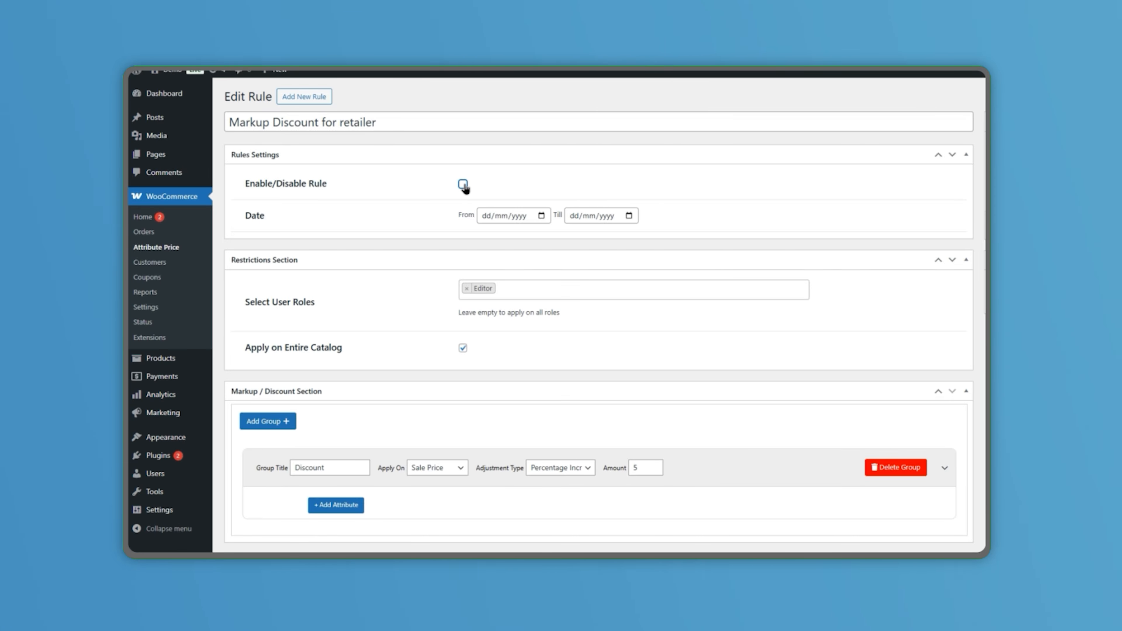
left_click(539, 215)
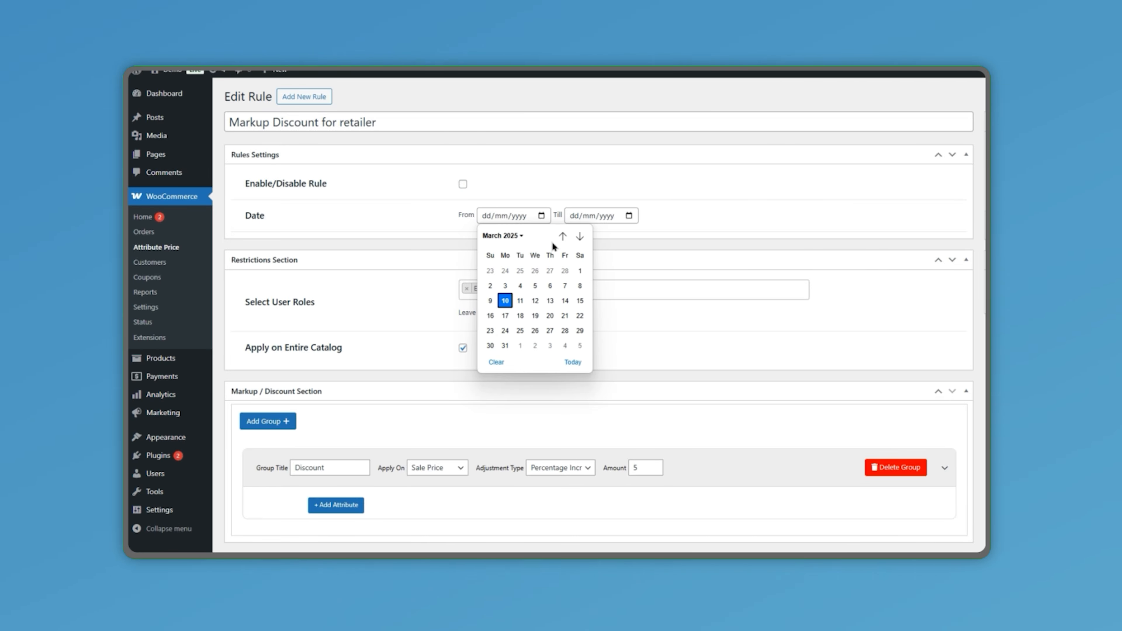
left_click(562, 236)
left_click(565, 331)
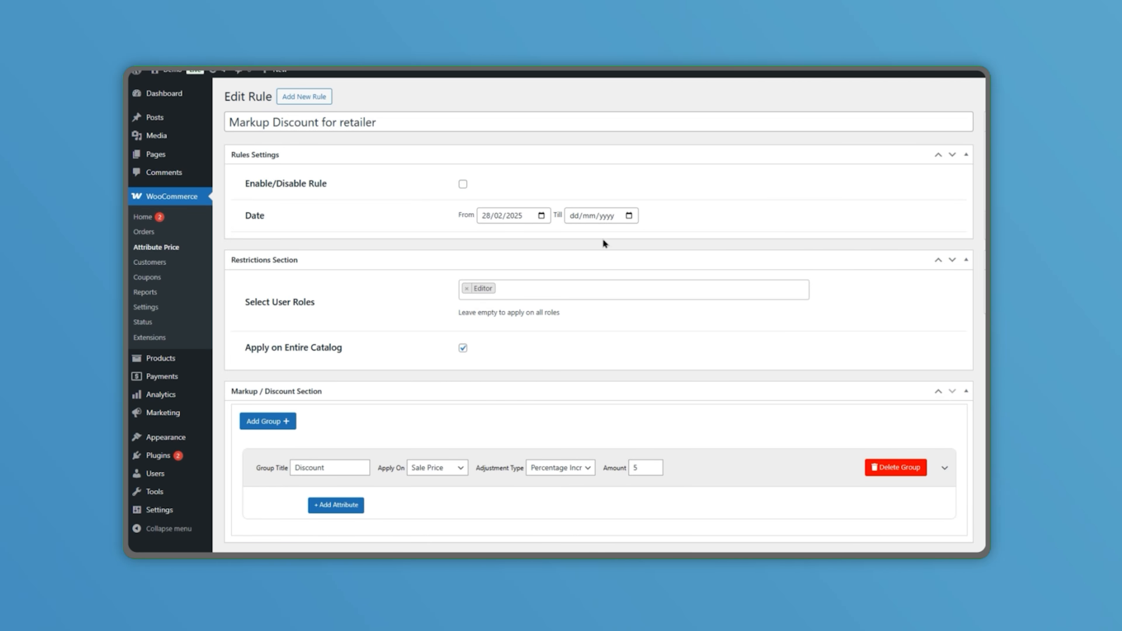
left_click(628, 216)
left_click(633, 273)
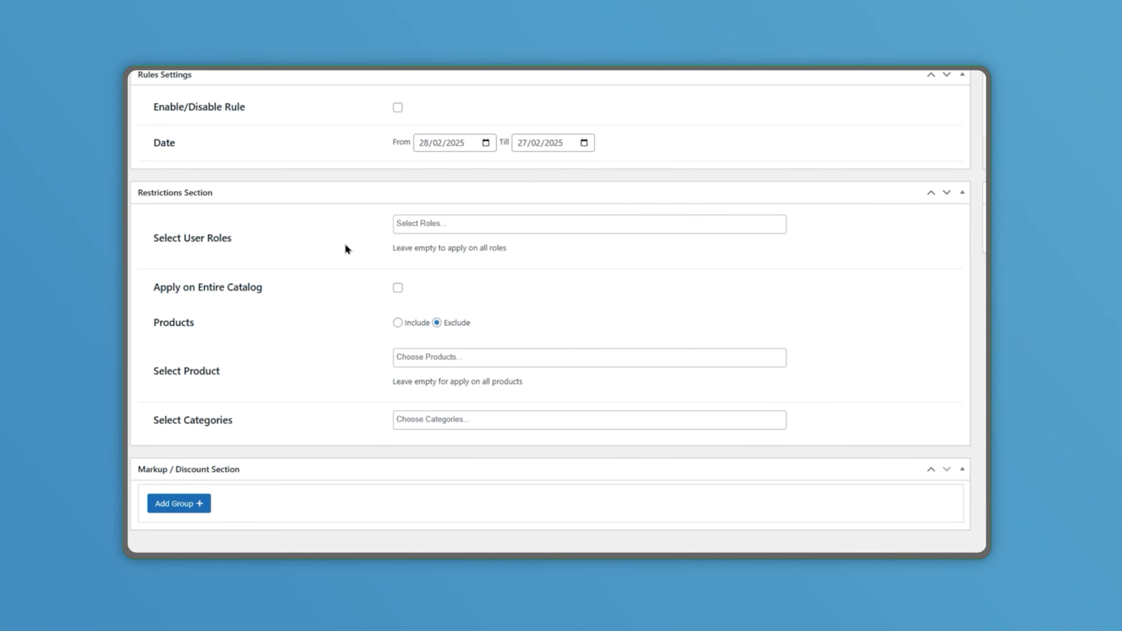
Restrict the rule to the Editor user role.
left_click(410, 223)
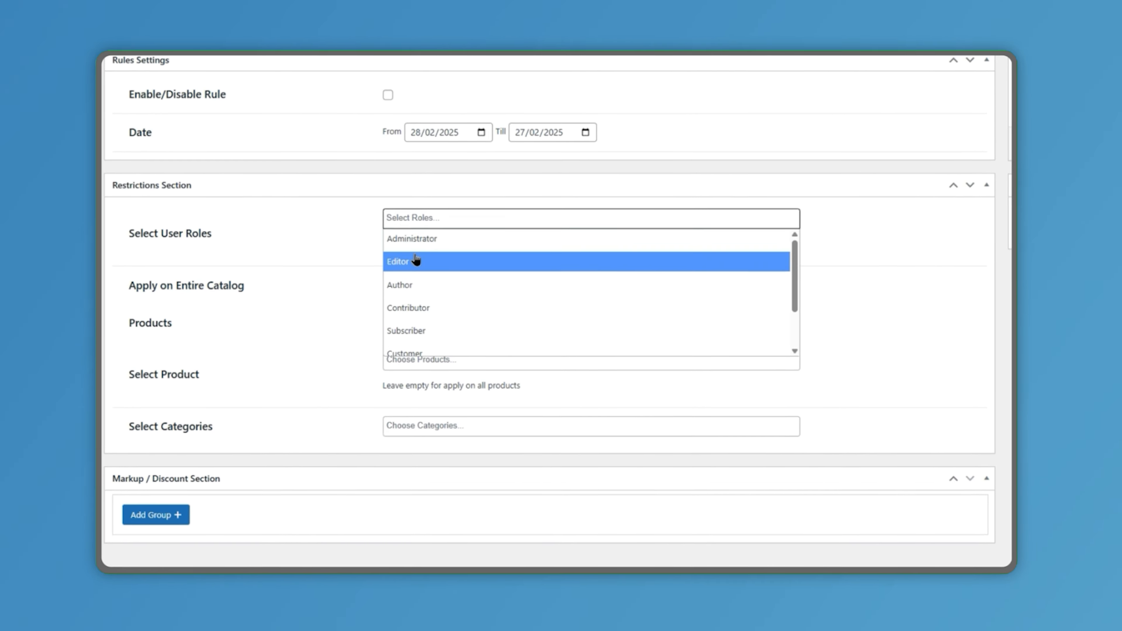
left_click(415, 260)
left_click(437, 300)
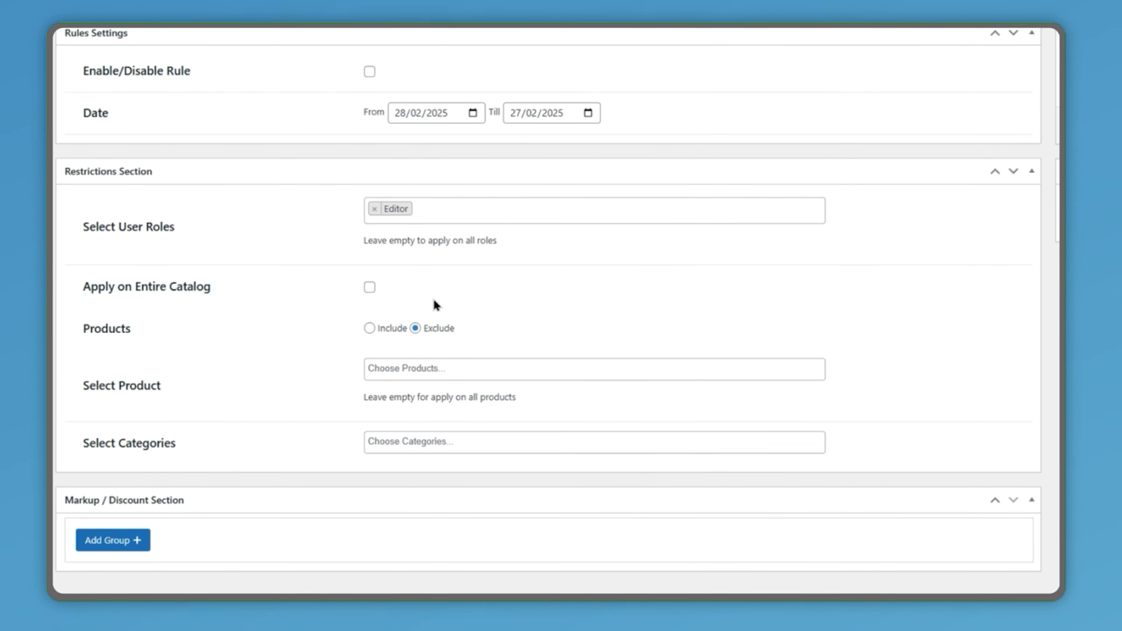
left_click(371, 288)
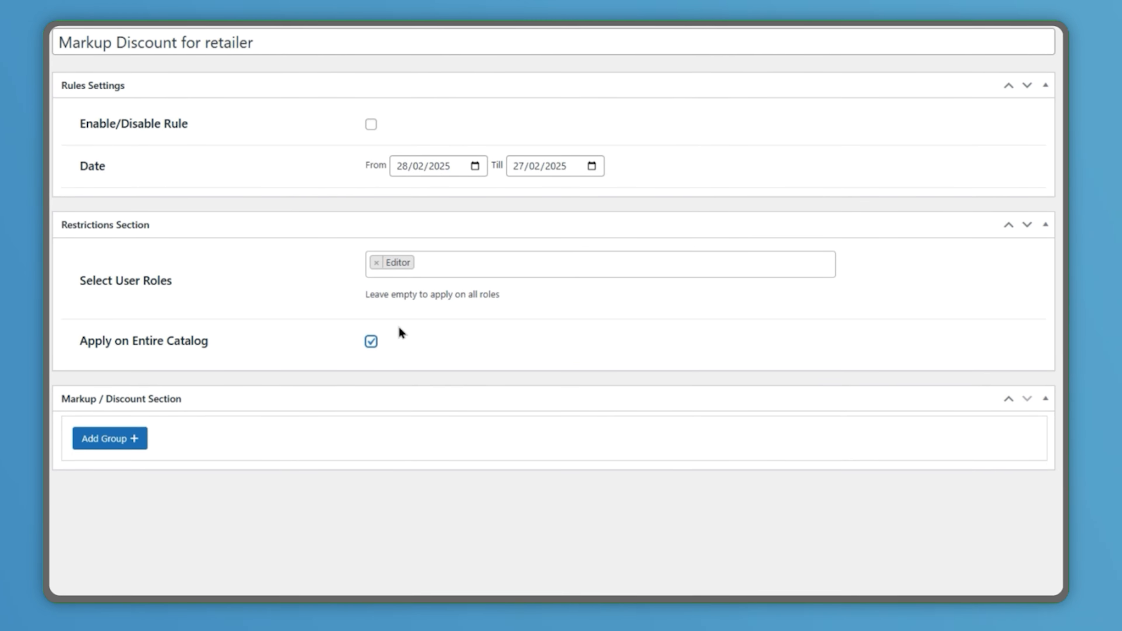
left_click(371, 342)
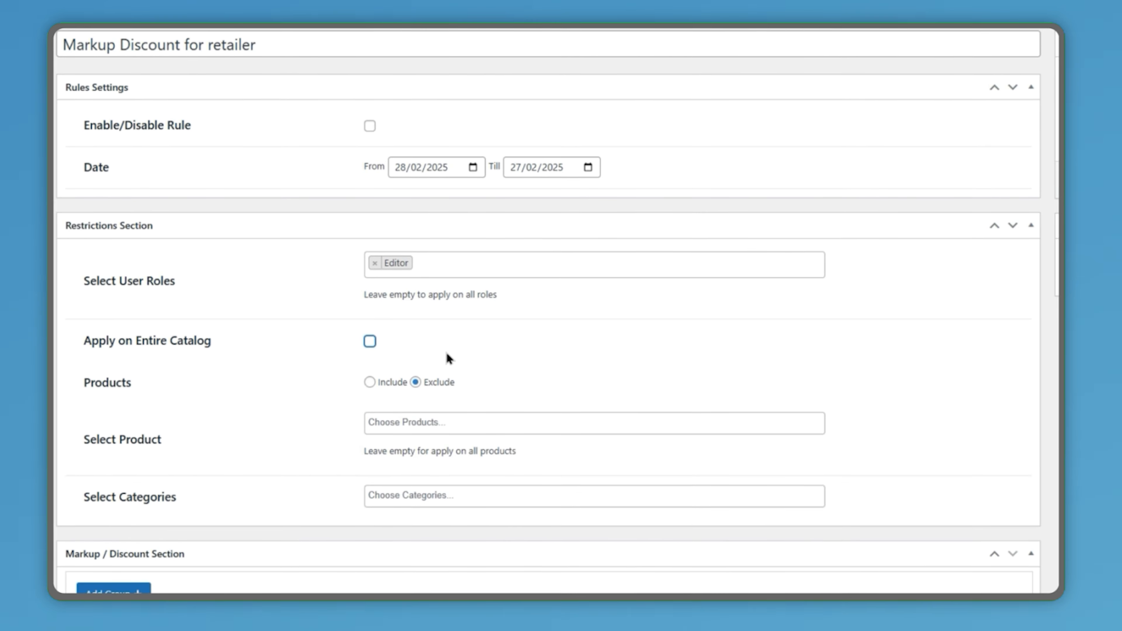
left_click(369, 382)
left_click(417, 382)
Add Hoodies as a category in the rule's restrictions, with no individual product chosen.
left_click(443, 421)
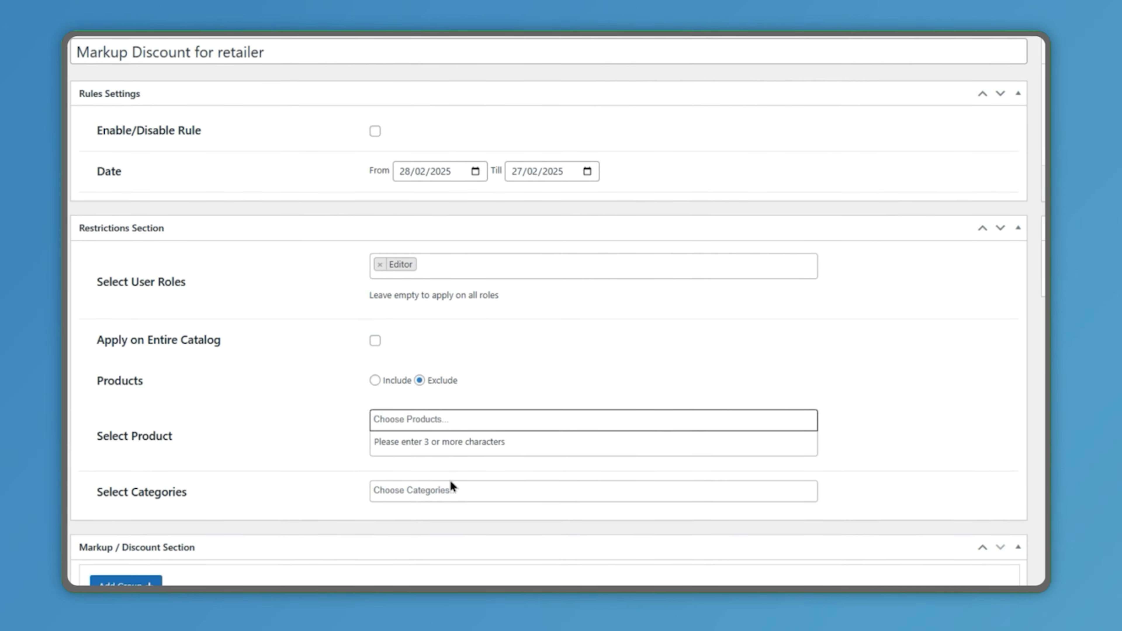
left_click(451, 488)
left_click(429, 427)
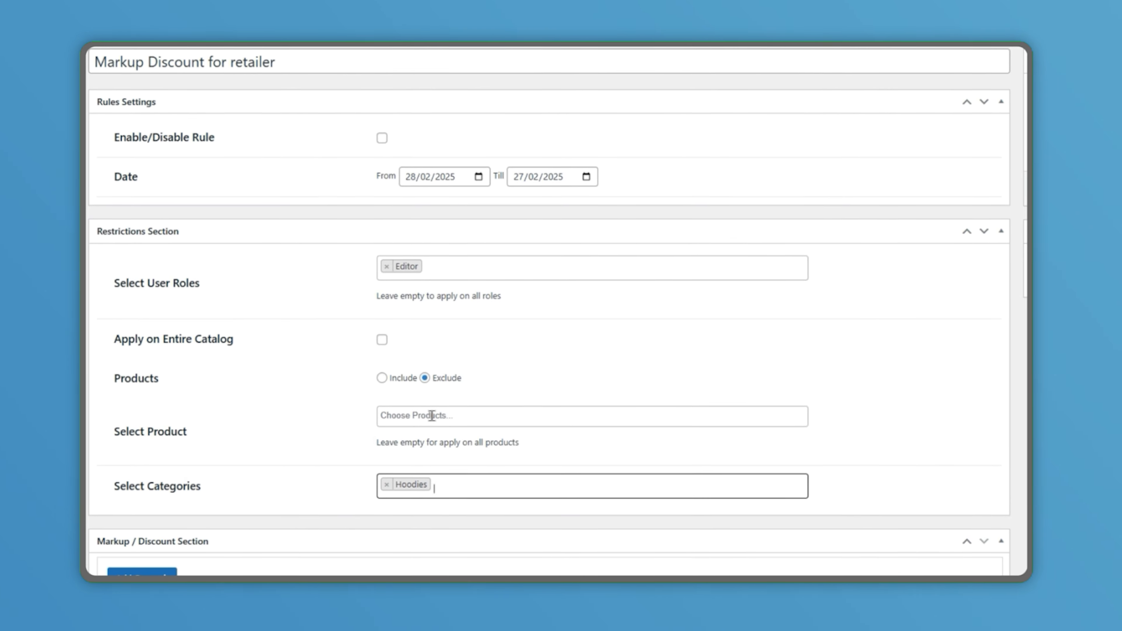
Add a markup/discount group with the title "title" and apply it on the Sale Price.
scroll(433, 414, "down", 1)
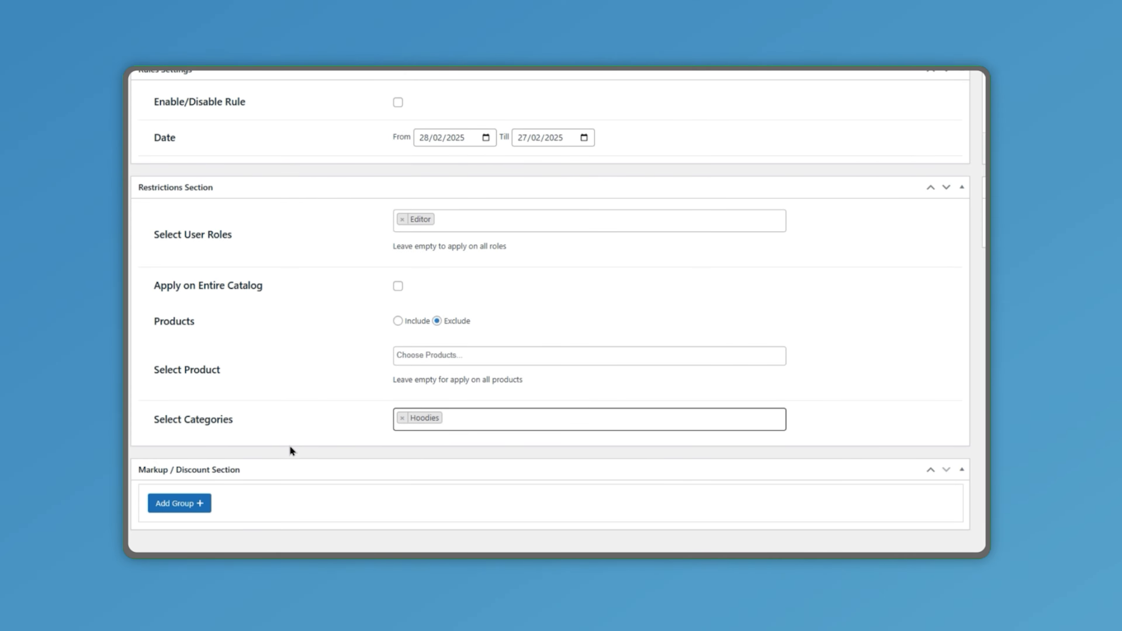
left_click(188, 505)
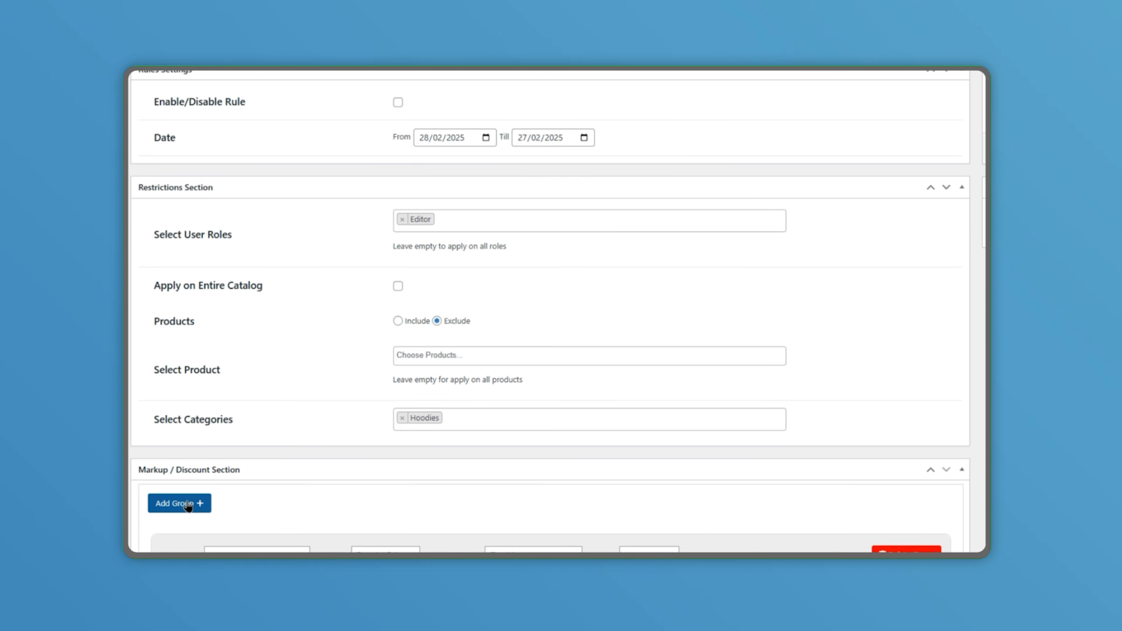
scroll(226, 484, "down", 3)
left_click(263, 408)
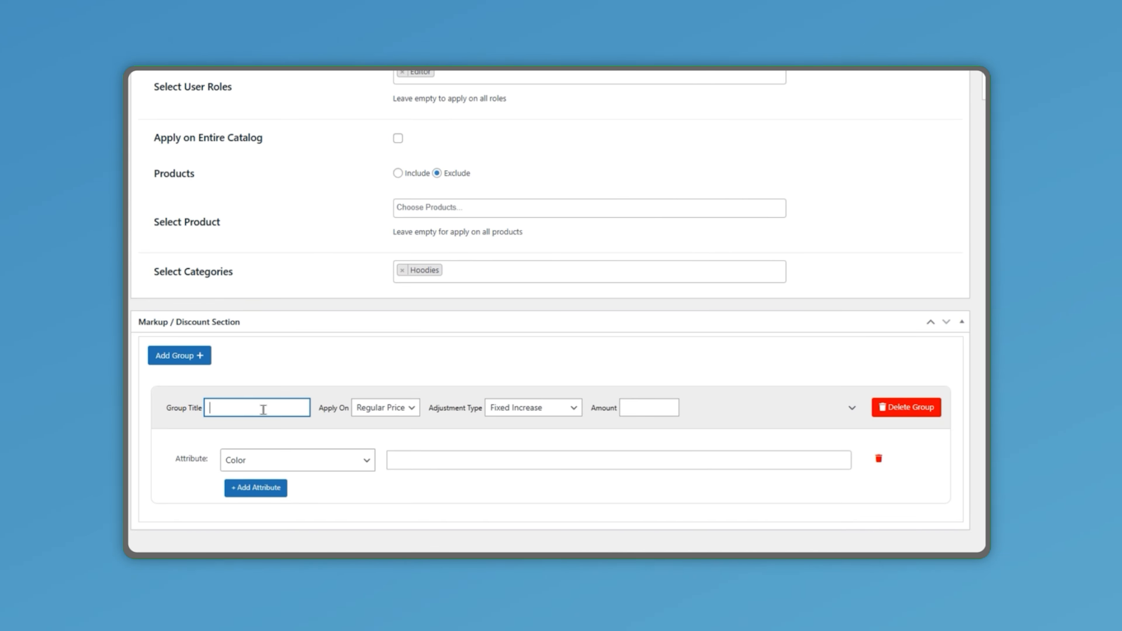
type("title")
left_click(362, 411)
left_click(373, 442)
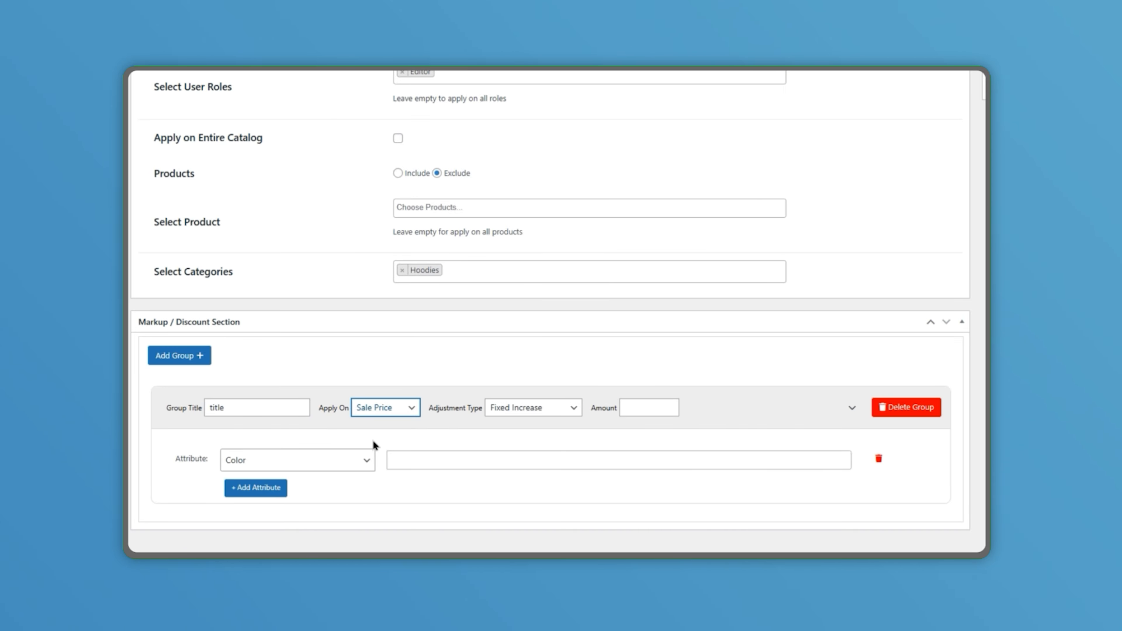
Set the group's adjustment to Fixed Increase with an amount of 5.
left_click(500, 413)
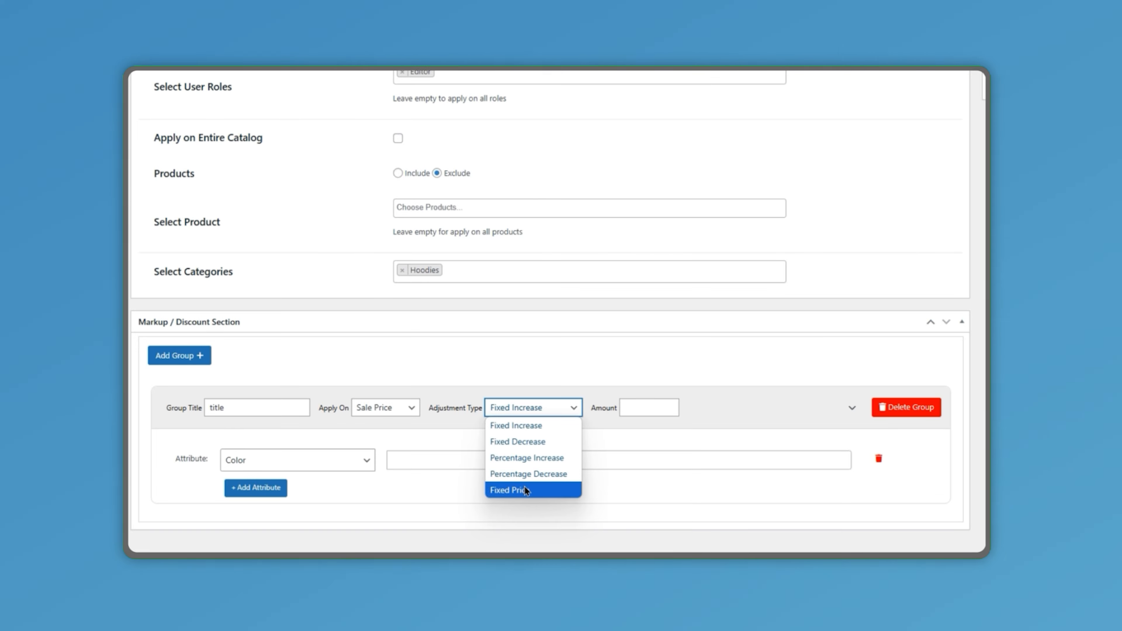
left_click(631, 408)
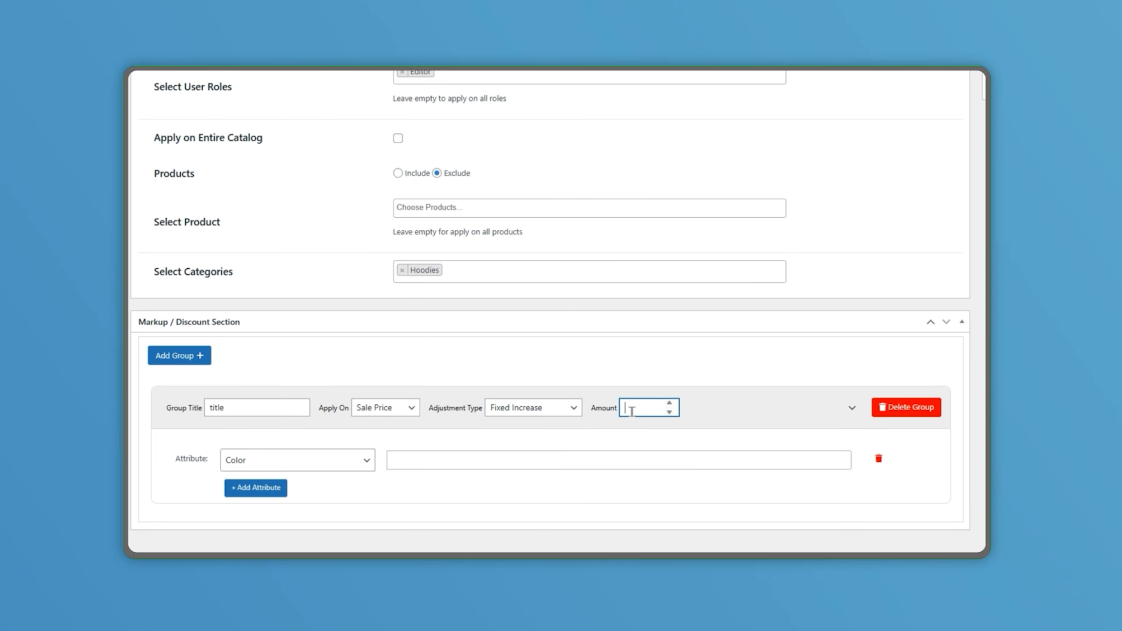
type("5")
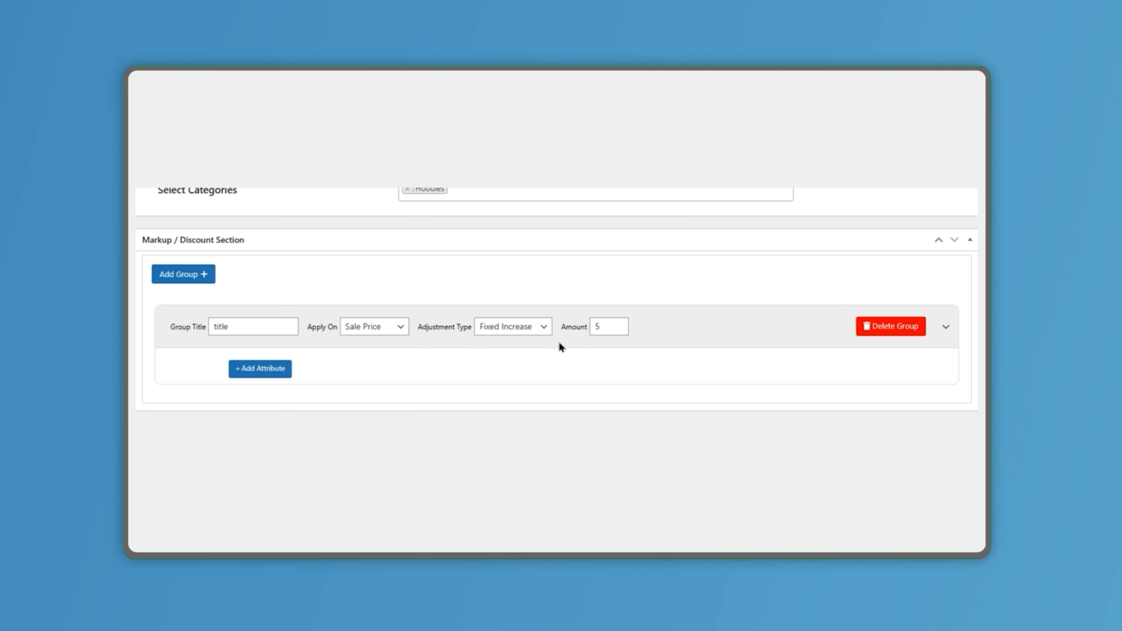
Add an attribute condition for Size to the group and choose one of its values.
left_click(270, 371)
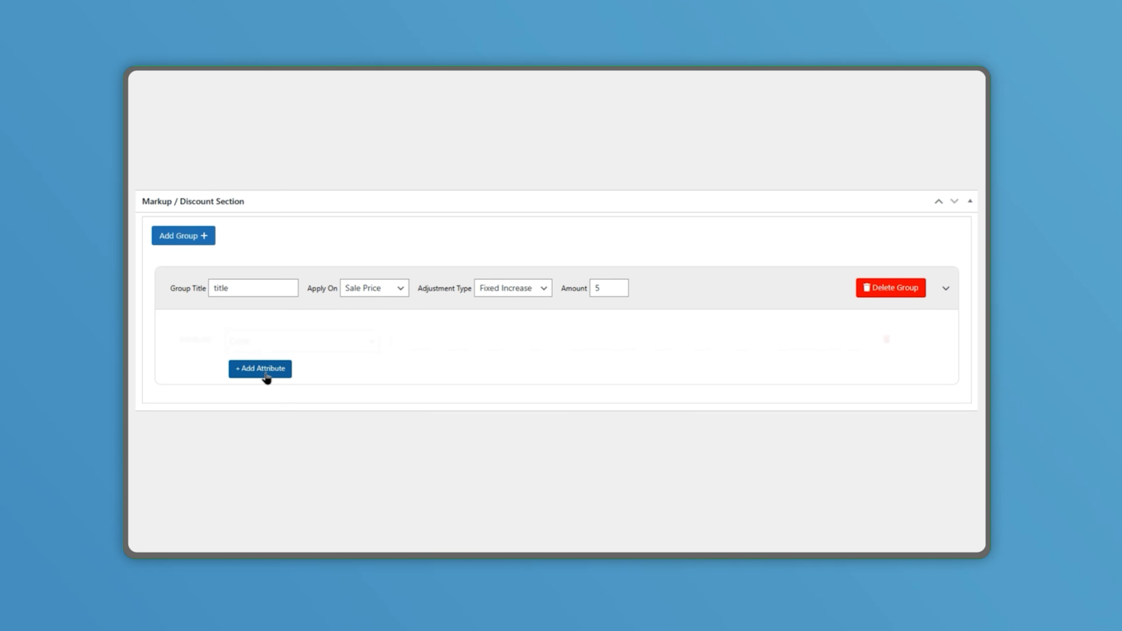
left_click(270, 344)
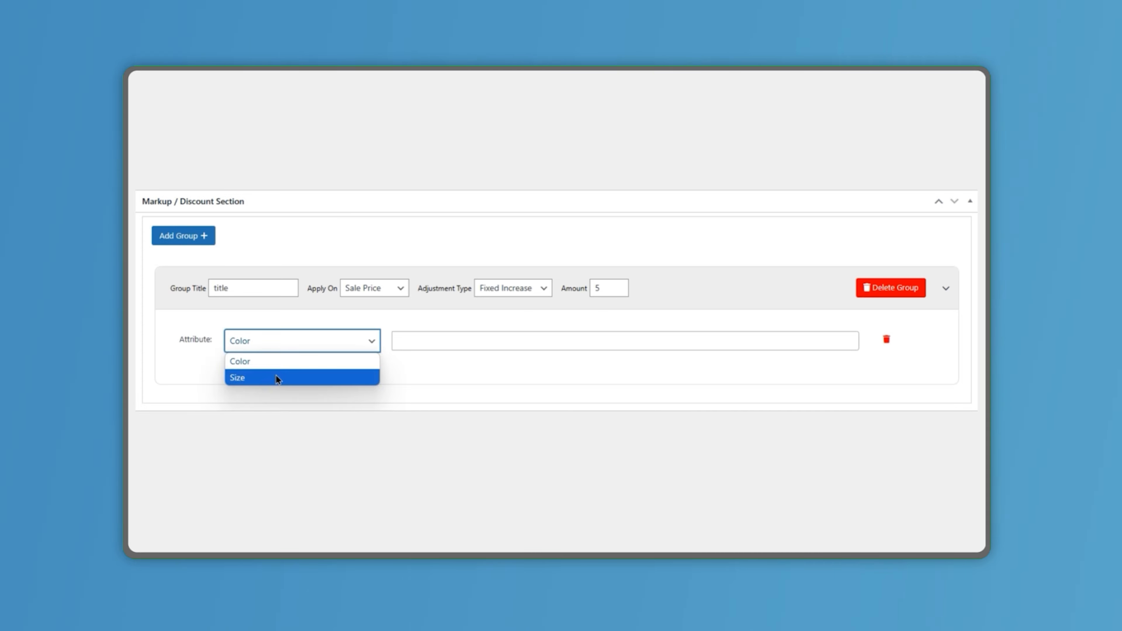
left_click(276, 375)
left_click(403, 341)
left_click(431, 382)
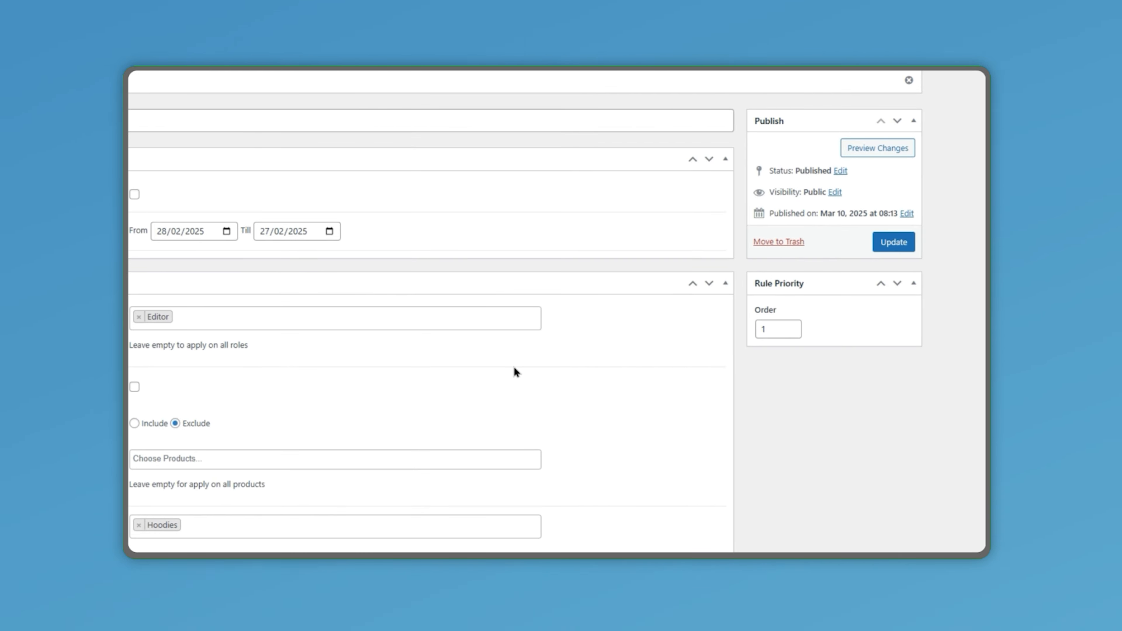
Set the rule's priority order to 2.
left_click_drag(768, 330, 742, 337)
type("2")
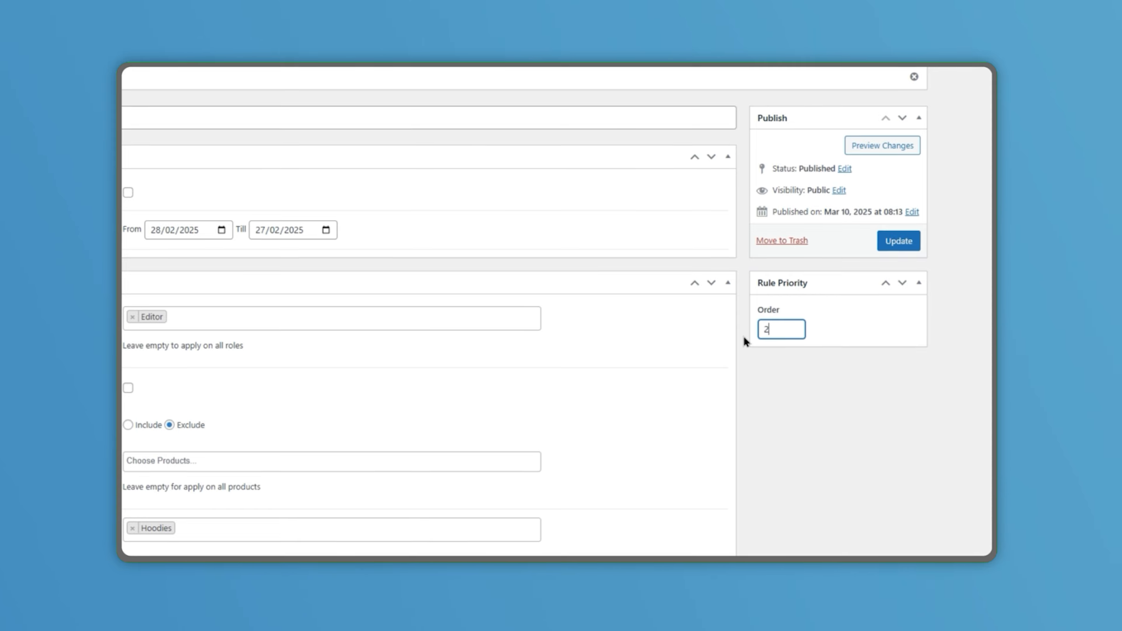
left_click(771, 386)
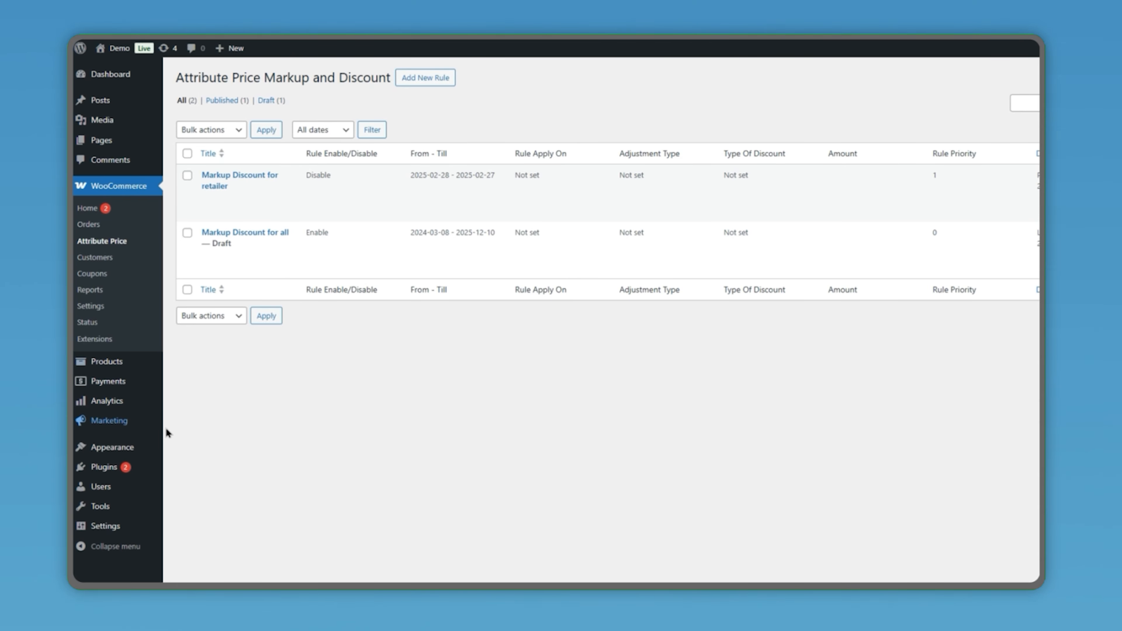
Open the Color product attribute for editing, enable its archives and set its default sort order to Name.
mouse_move(132, 362)
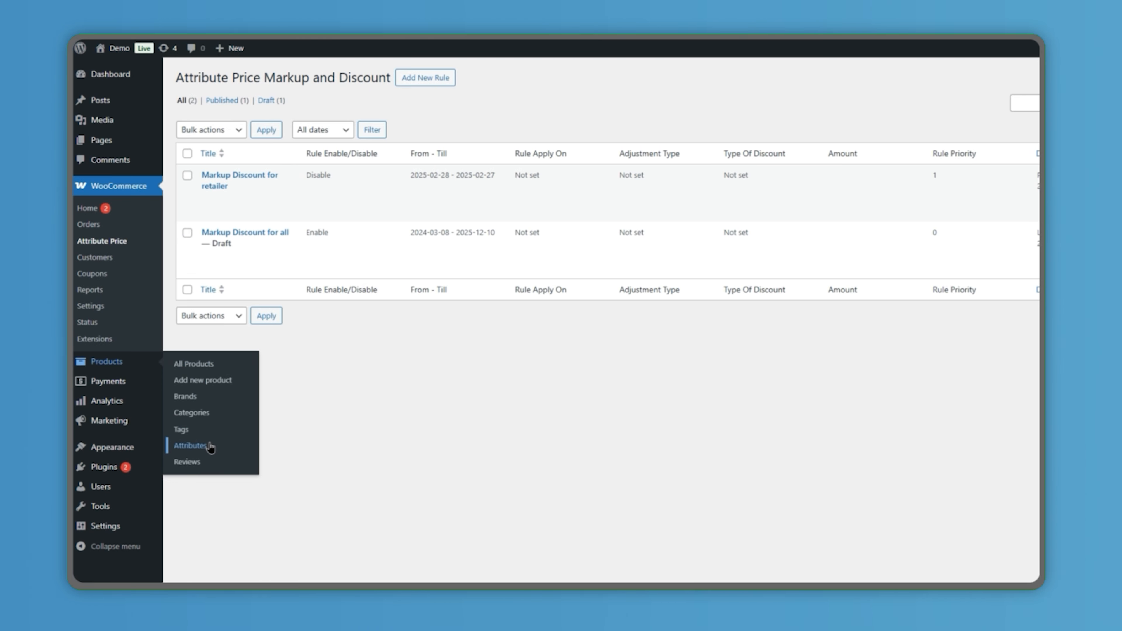
left_click(191, 445)
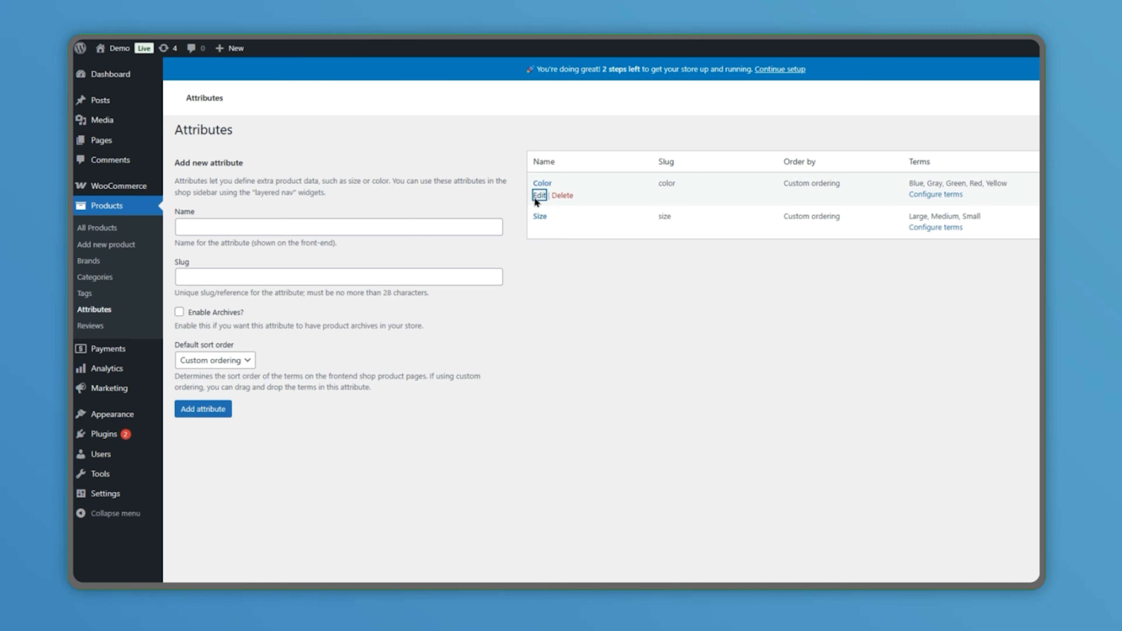
left_click(535, 196)
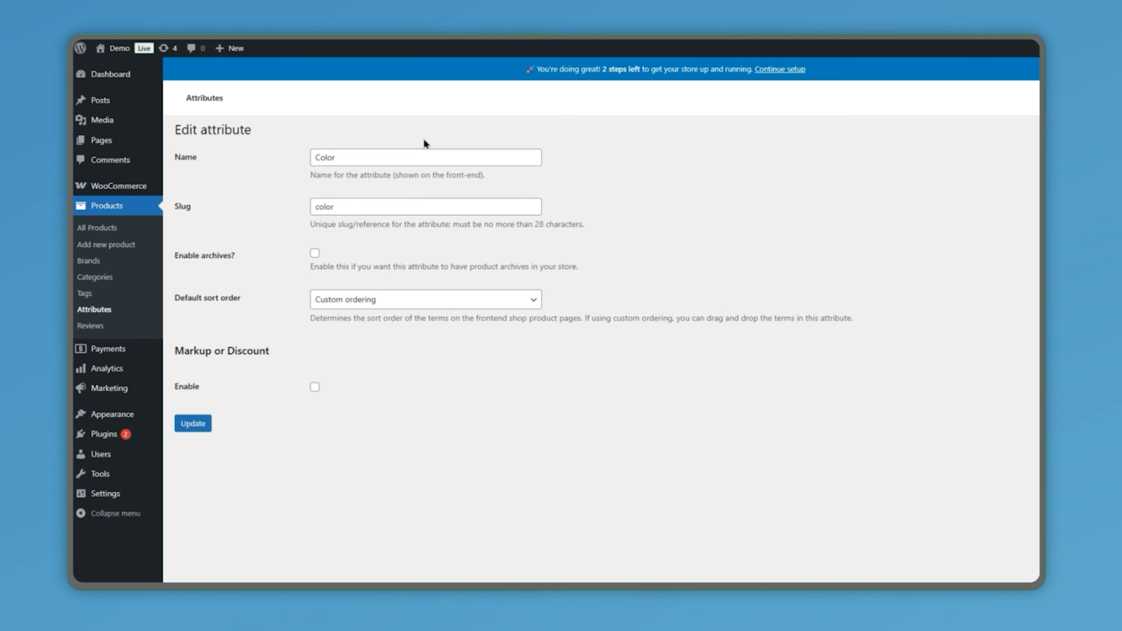
left_click(424, 155)
left_click(430, 208)
left_click(315, 255)
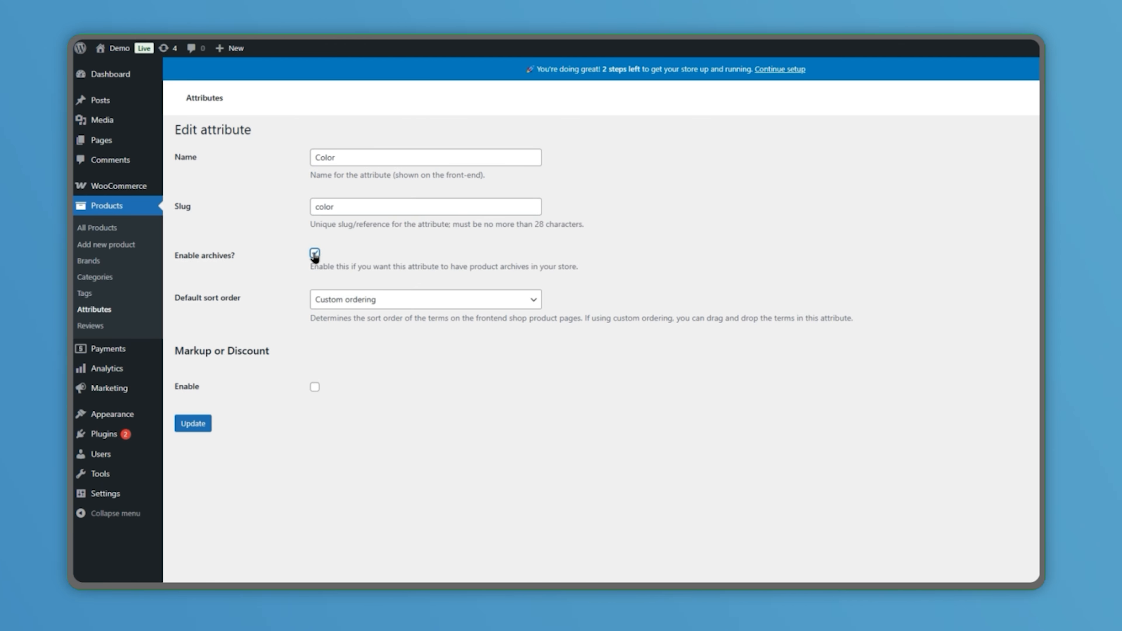
left_click(333, 299)
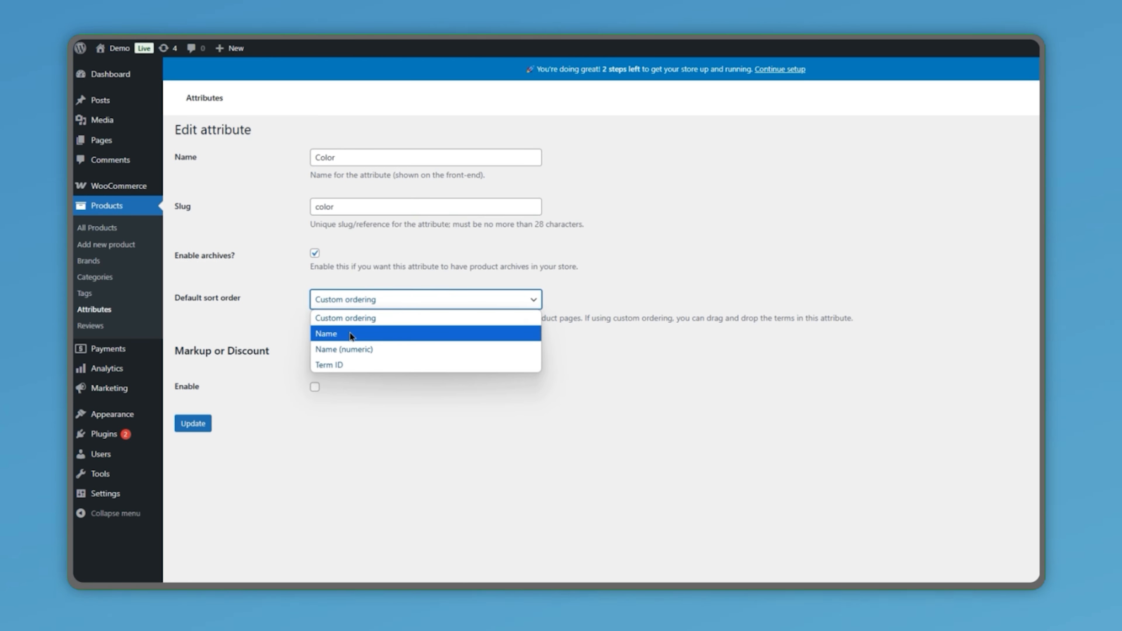
left_click(352, 334)
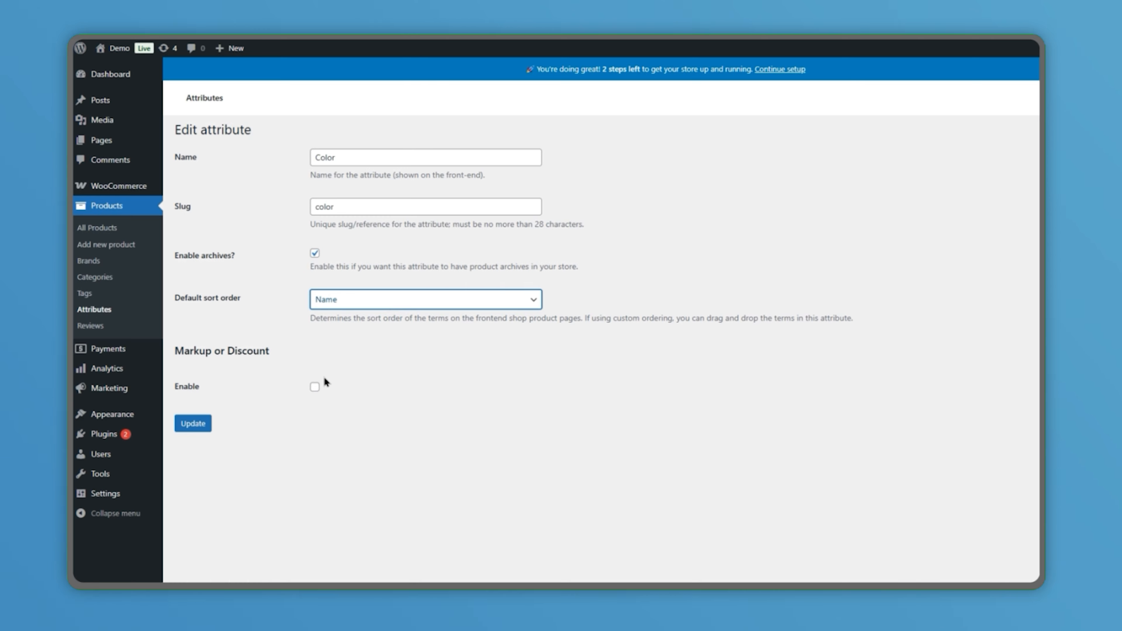
Enable markup or discount for the Color attribute as a Fixed Increase of 12 on the Sale Price and save the attribute.
left_click(314, 388)
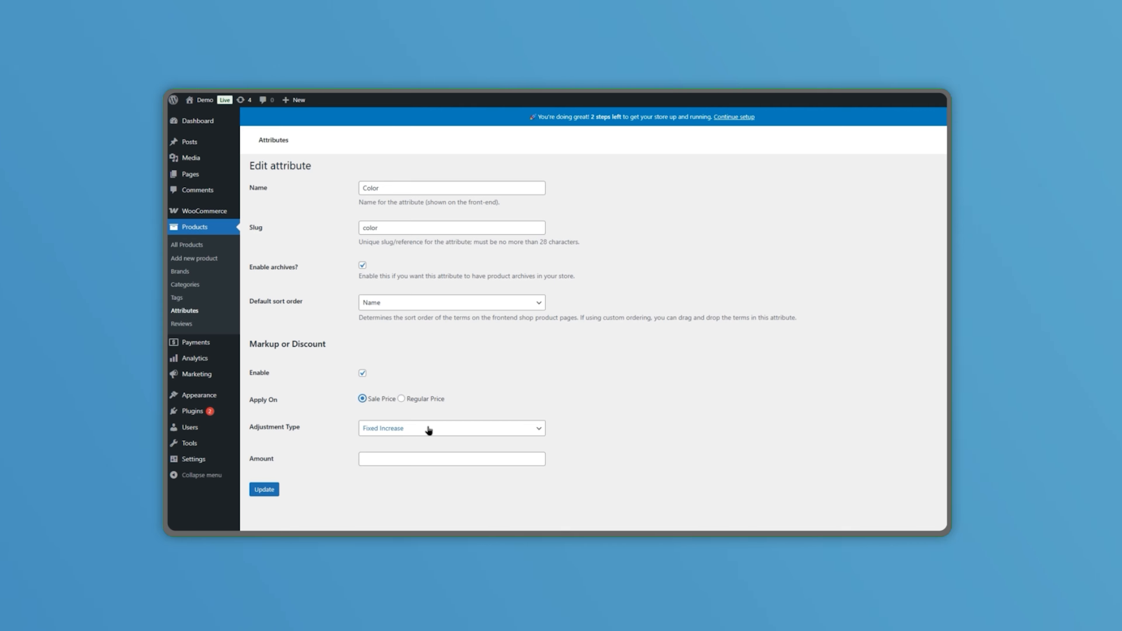
left_click(428, 429)
left_click(521, 460)
type("12")
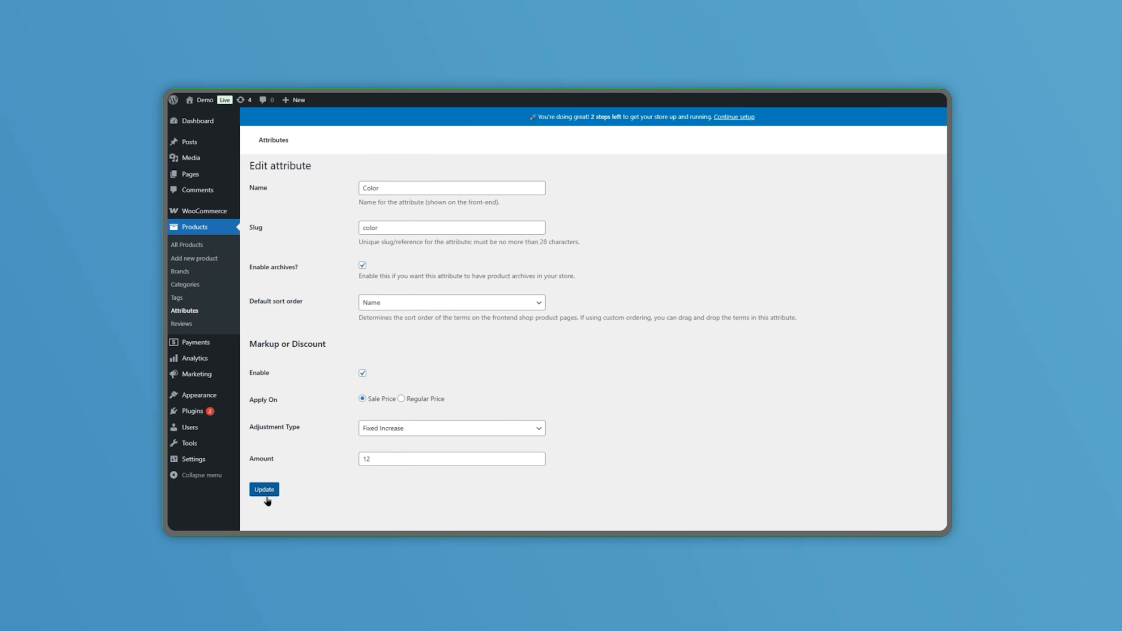
left_click(264, 490)
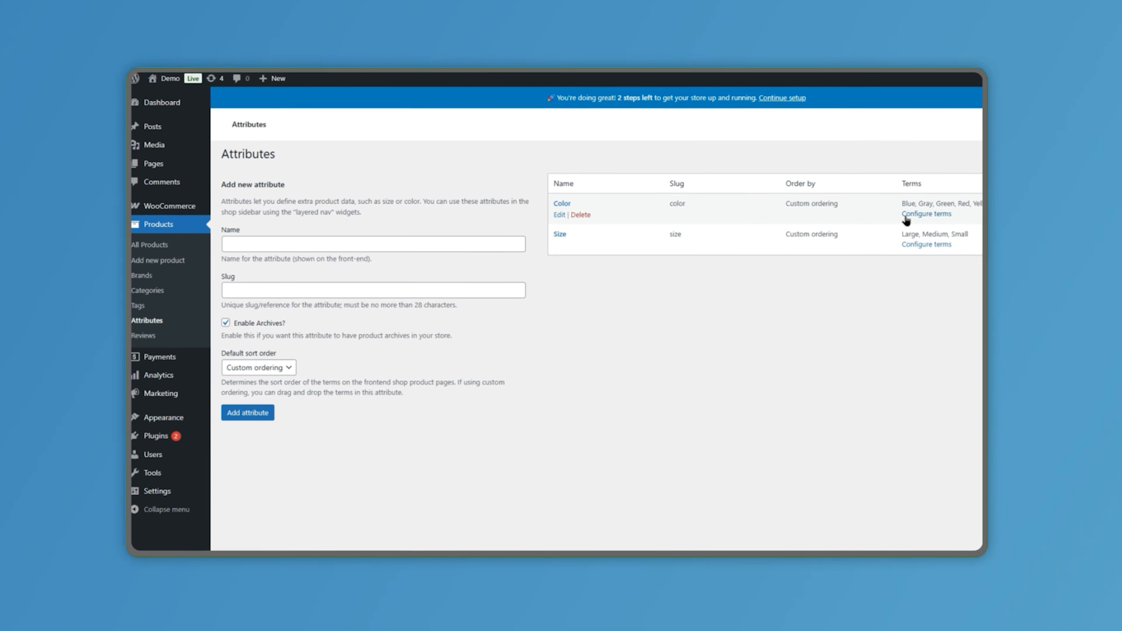
Open the Color attribute's Blue term for editing and go through its name, slug and description fields.
left_click(906, 215)
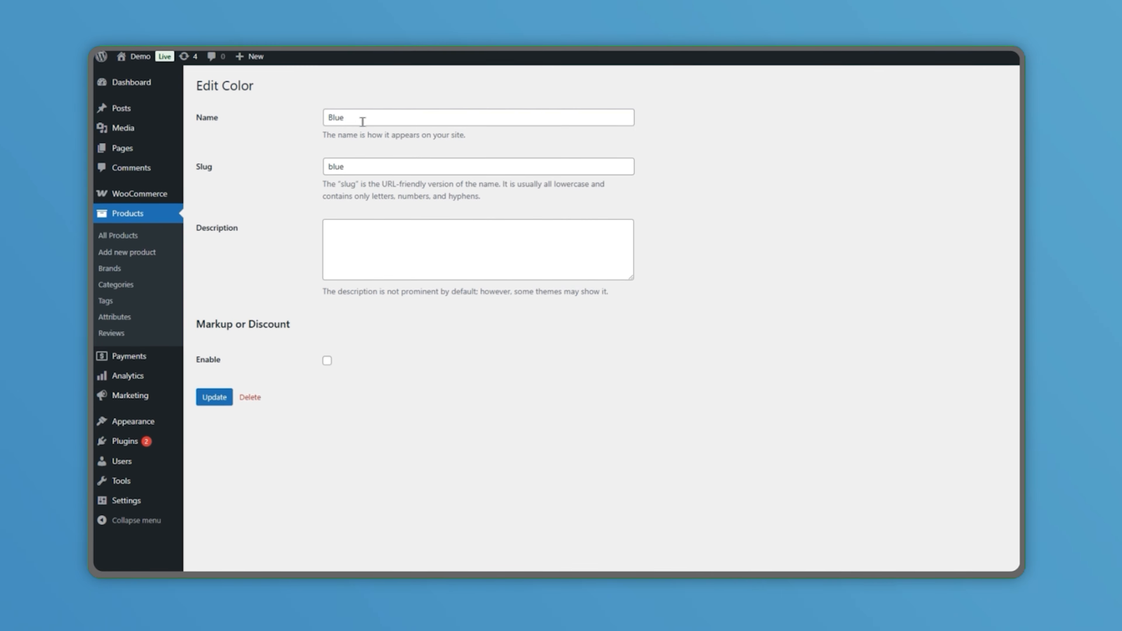
left_click(362, 120)
left_click(369, 166)
left_click(397, 244)
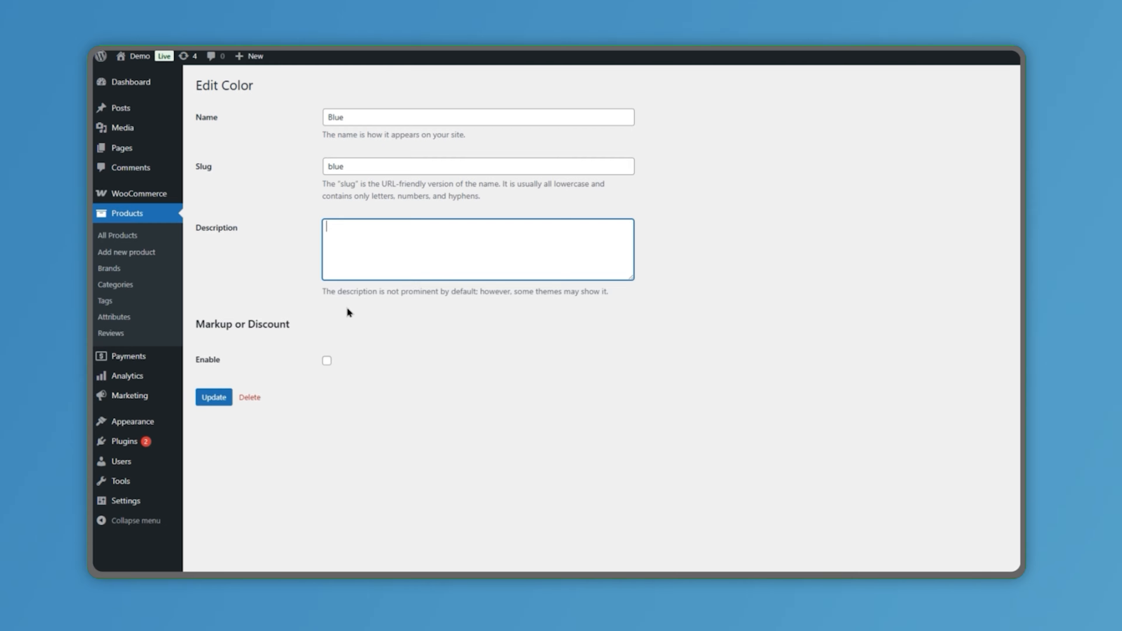
Enable markup or discount for the Blue term, applied on the Sale Price with Fixed Increase as the adjustment type.
left_click(327, 360)
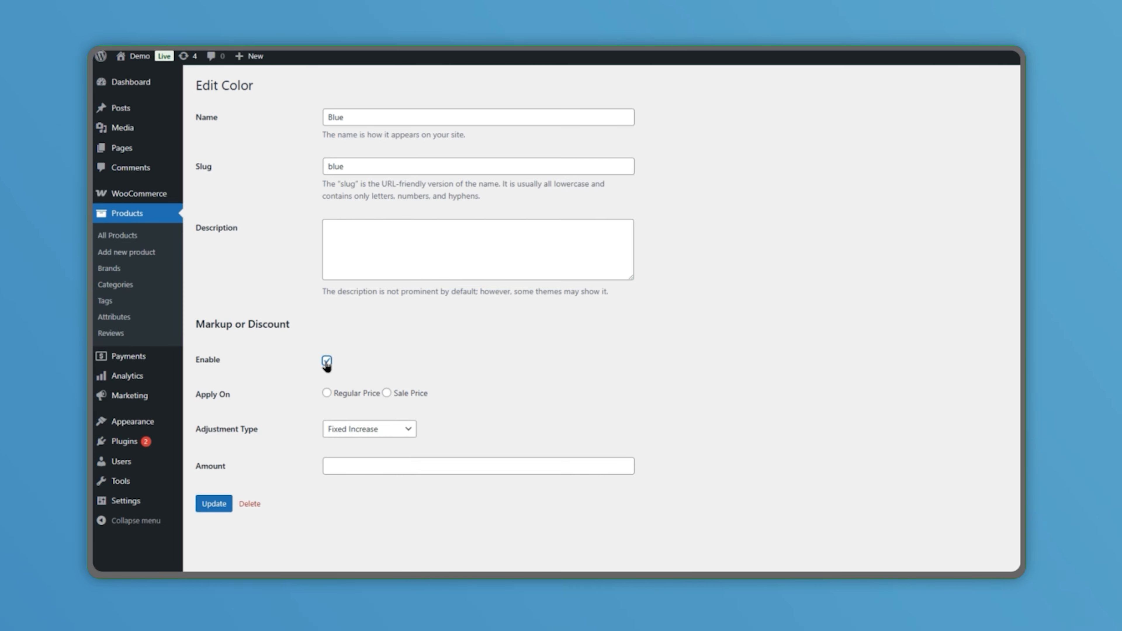
left_click(327, 393)
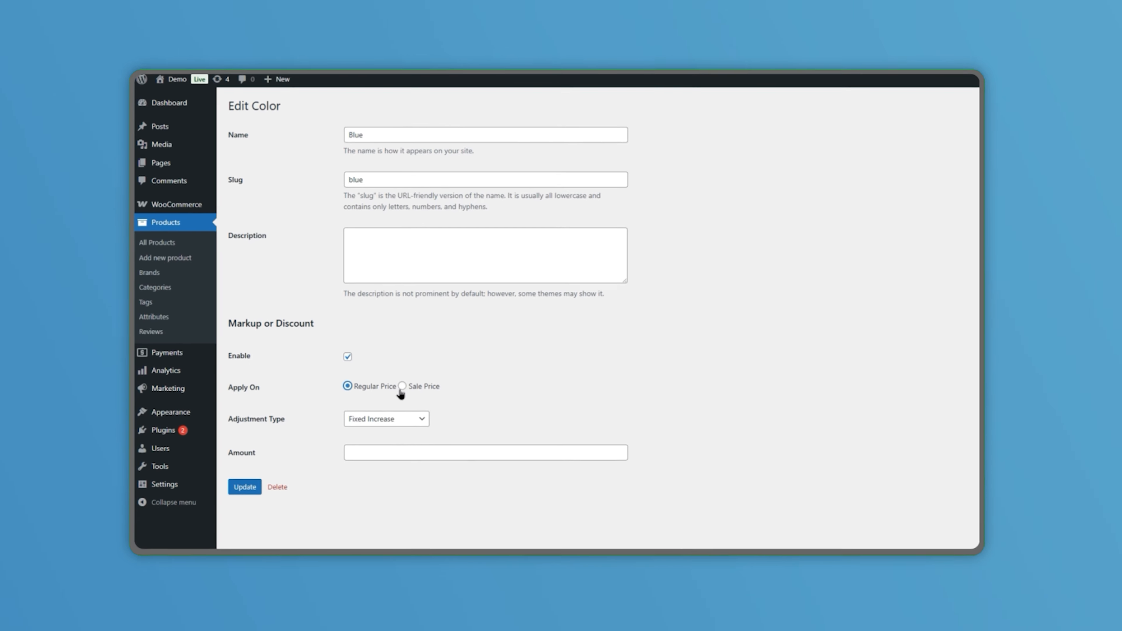
left_click(387, 393)
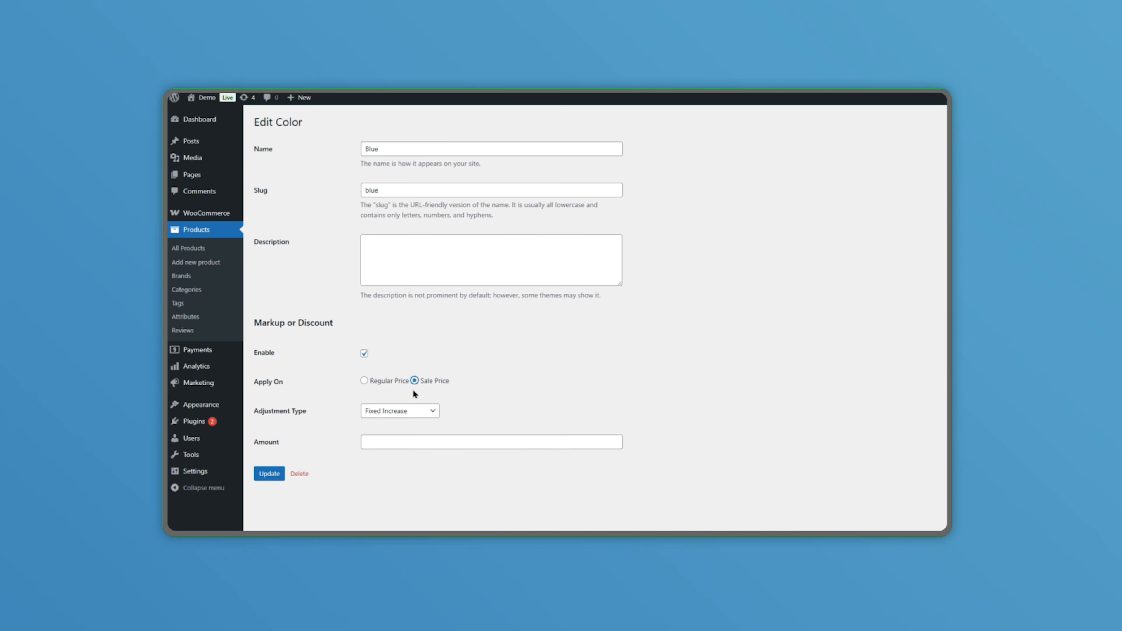
left_click(420, 411)
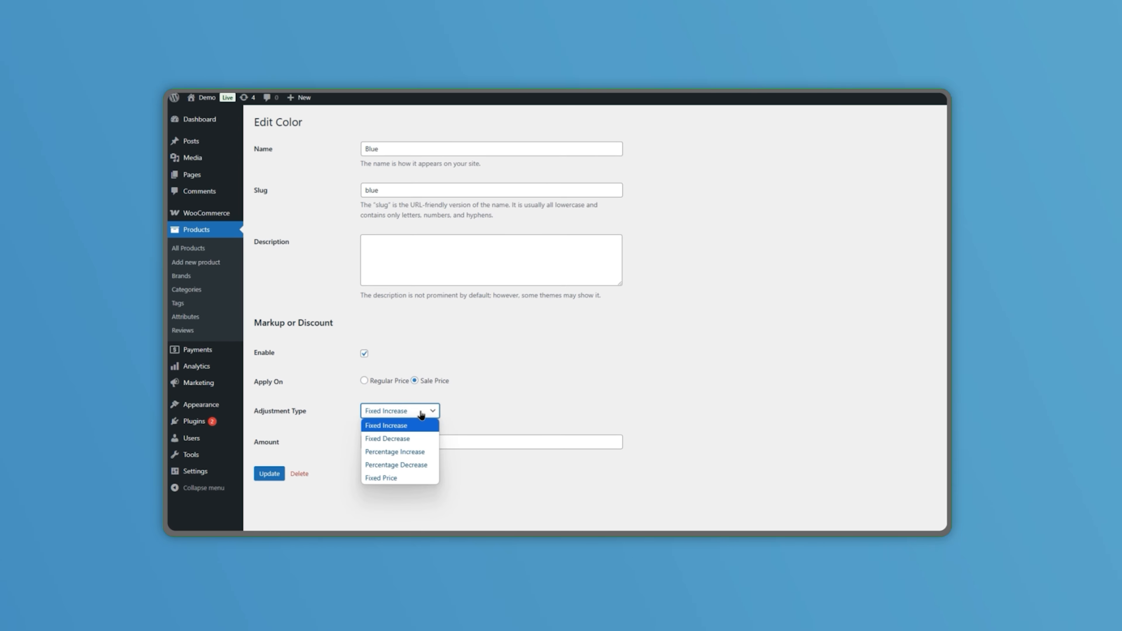
left_click(533, 442)
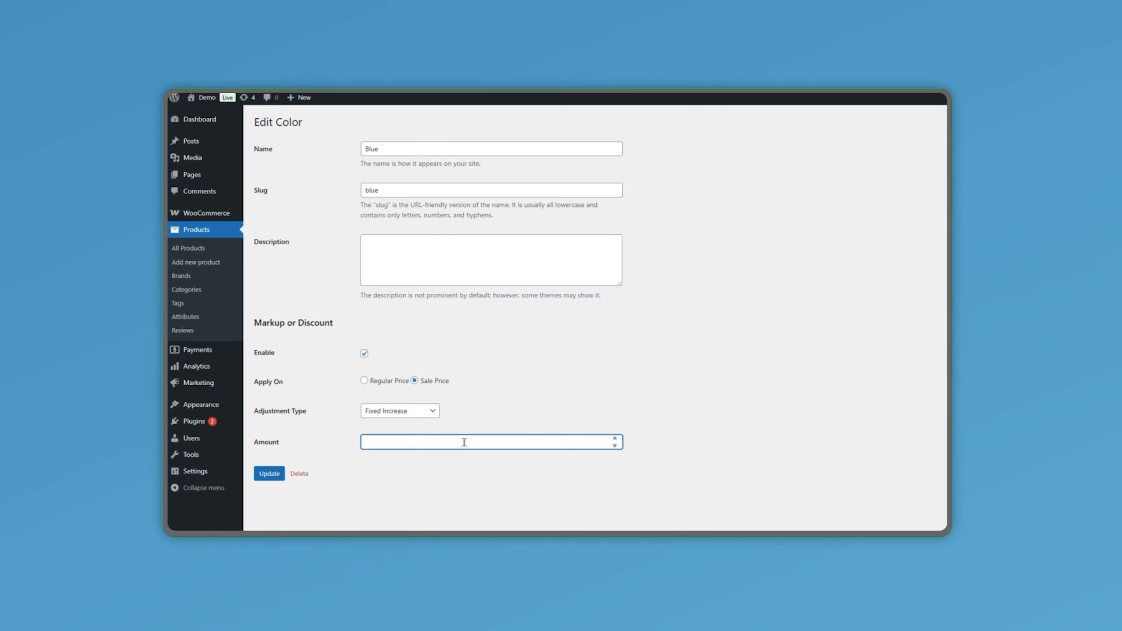